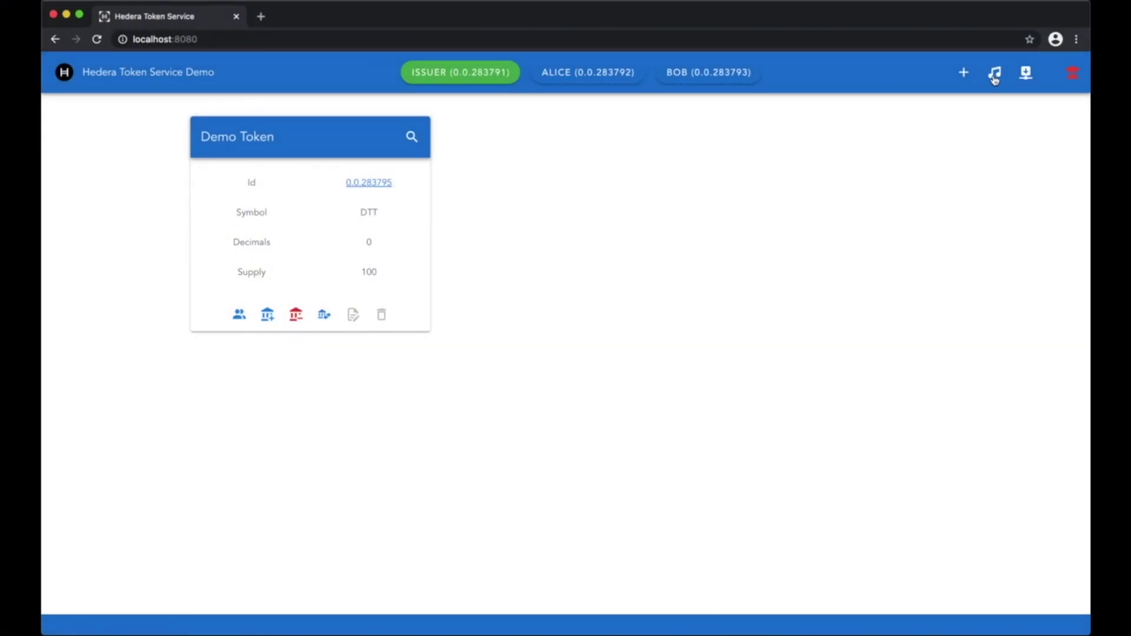
# Name a new fungible token 'Demo Token 2' with symbol DTT2 and continue
pyautogui.click(359, 339)
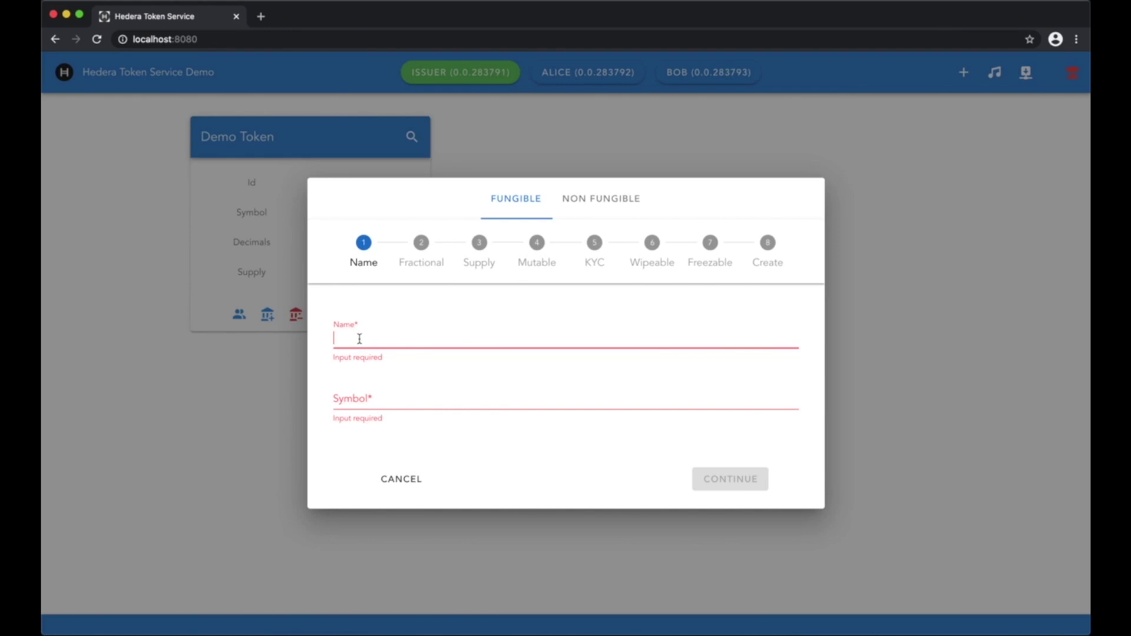
pyautogui.write('Demo Token 2')
pyautogui.press('Tab')
pyautogui.write('DTT2')
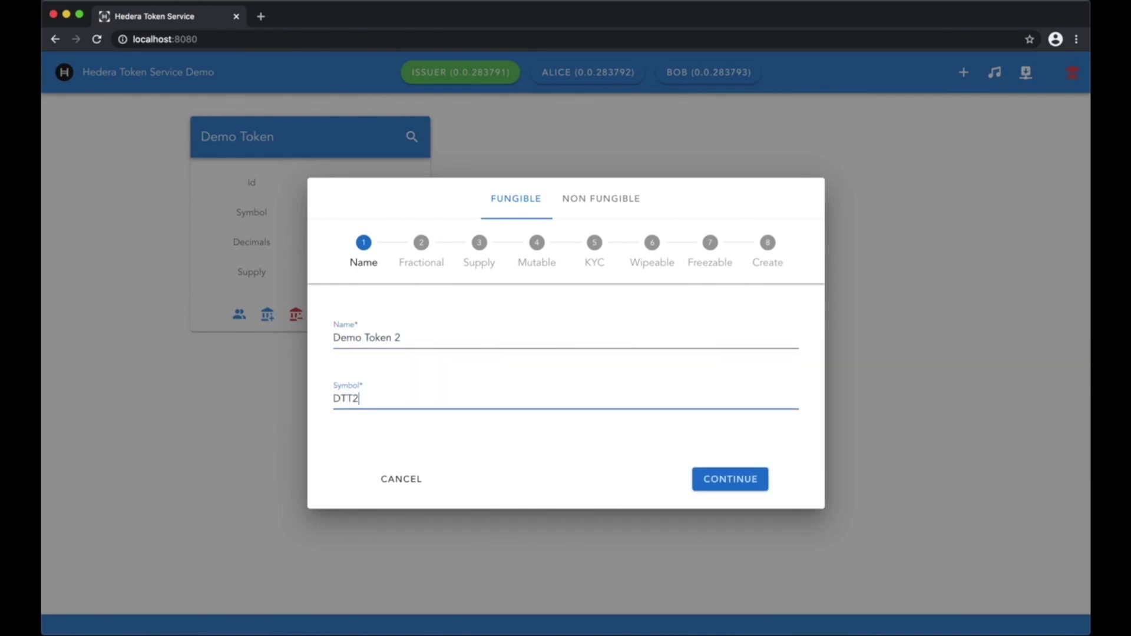
pyautogui.click(725, 479)
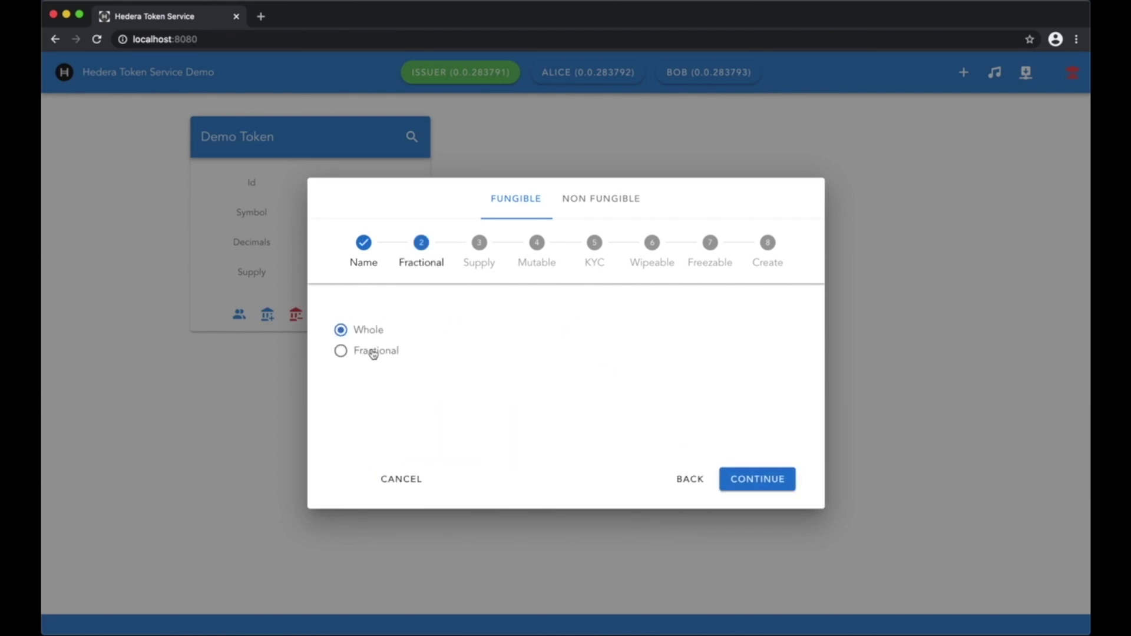
# Keep whole units and choose a Variable supply with initial supply 0
pyautogui.click(746, 481)
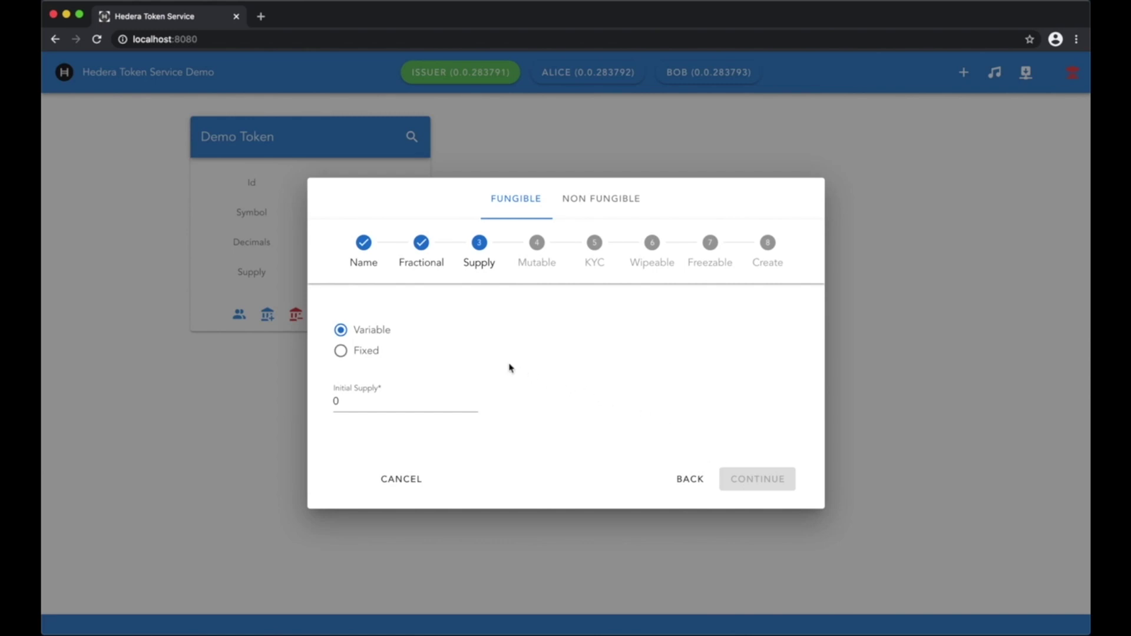
pyautogui.click(359, 351)
pyautogui.click(340, 329)
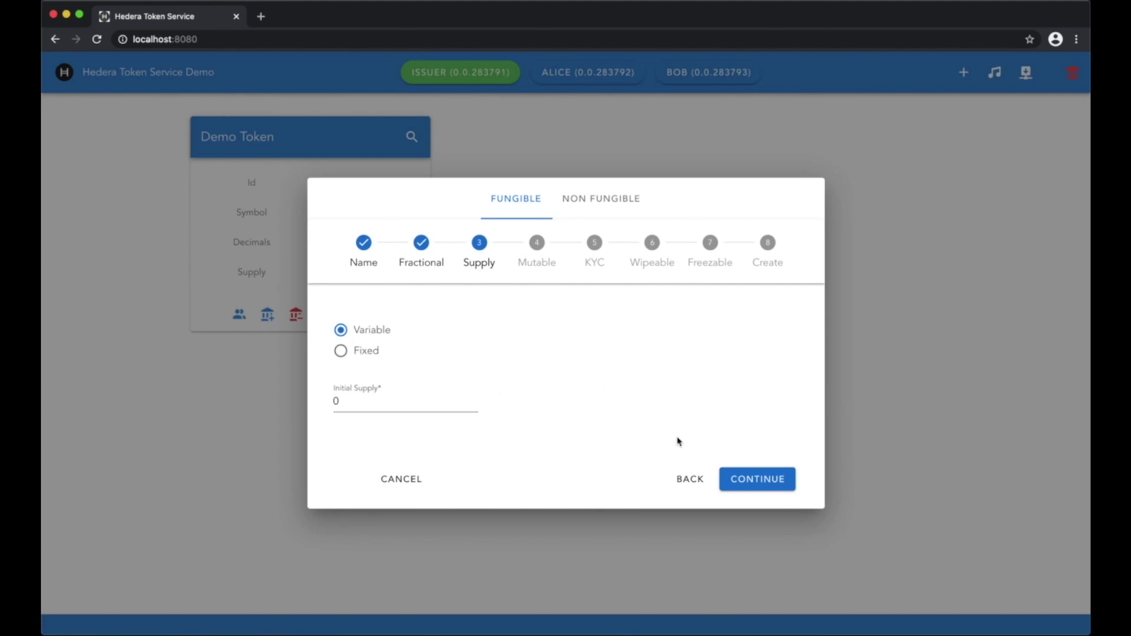
pyautogui.click(768, 481)
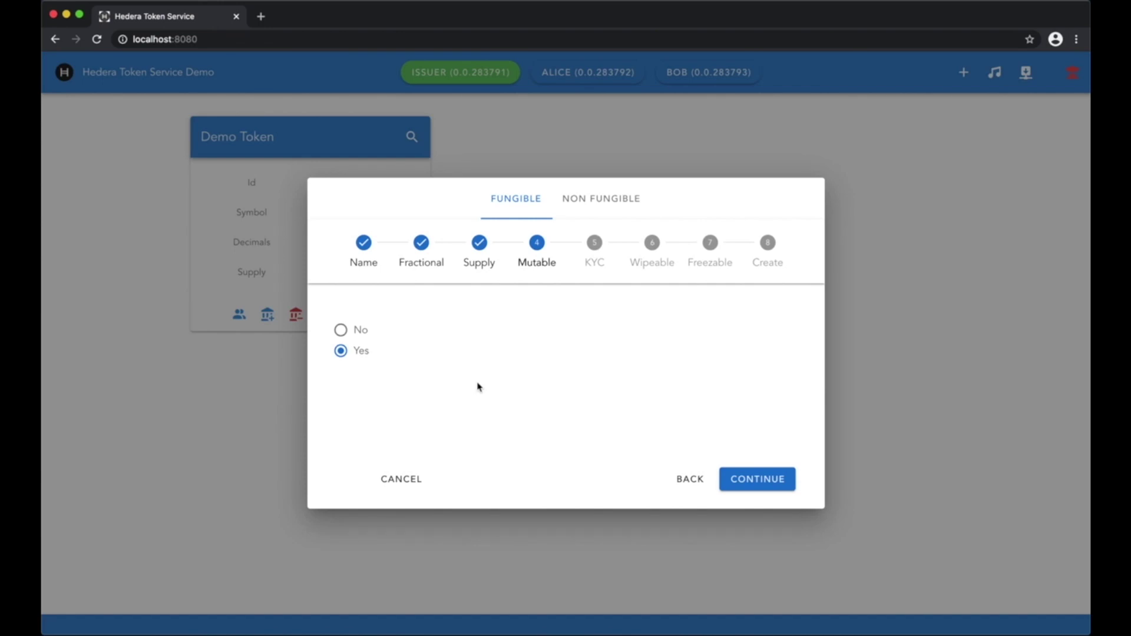
# Keep Yes for Mutable, KYC, Wipeable and Freezable through to the summary
pyautogui.click(764, 482)
pyautogui.click(758, 478)
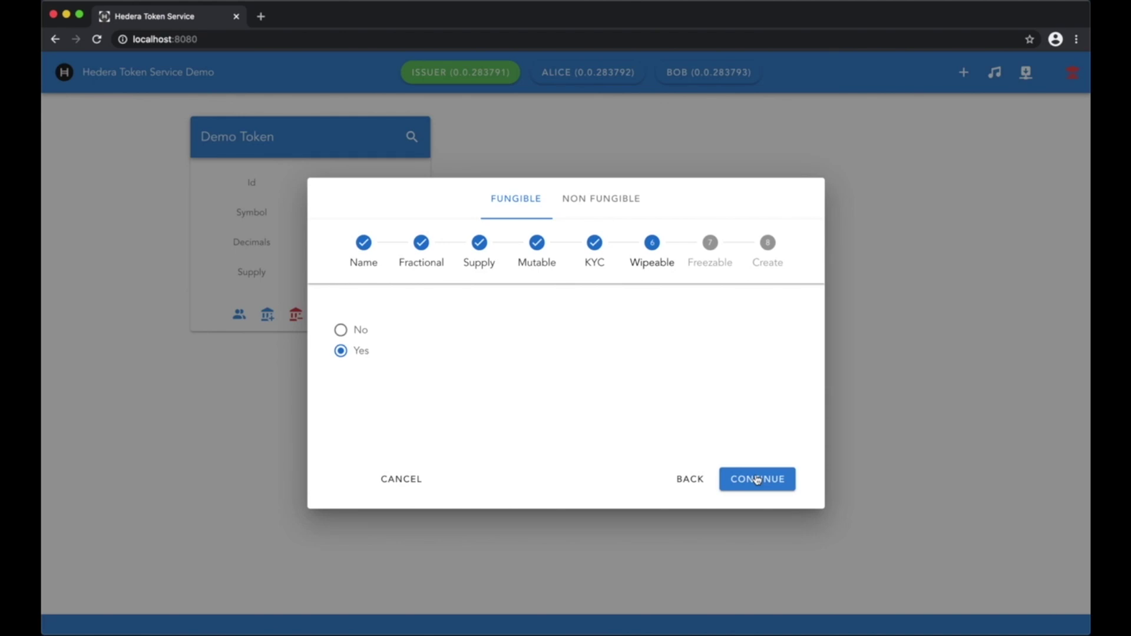
pyautogui.click(758, 479)
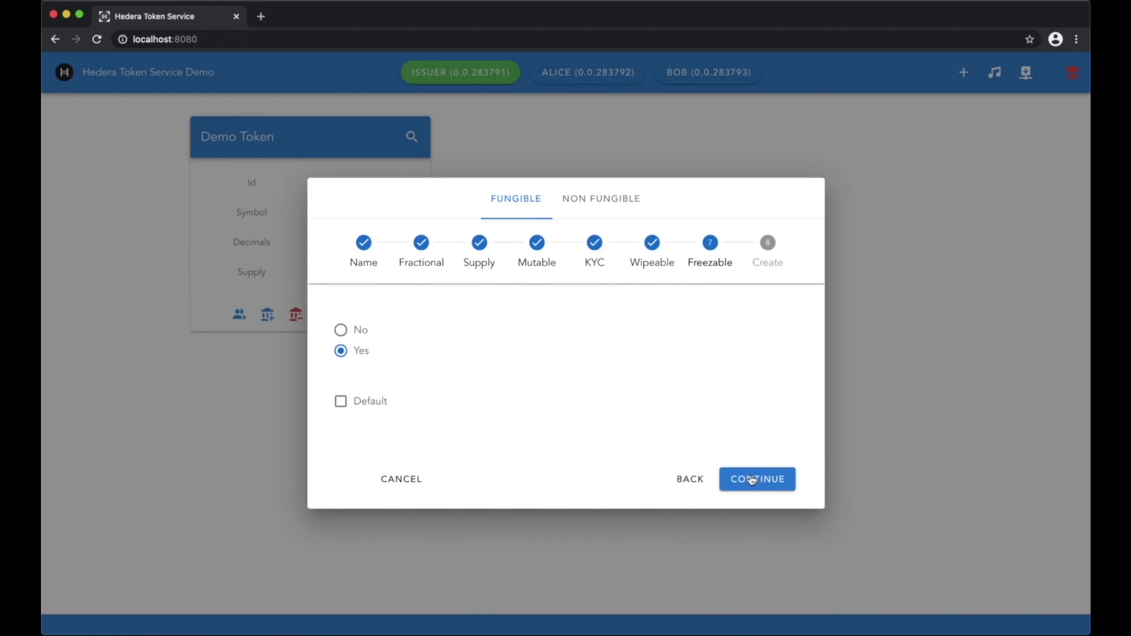
pyautogui.click(752, 480)
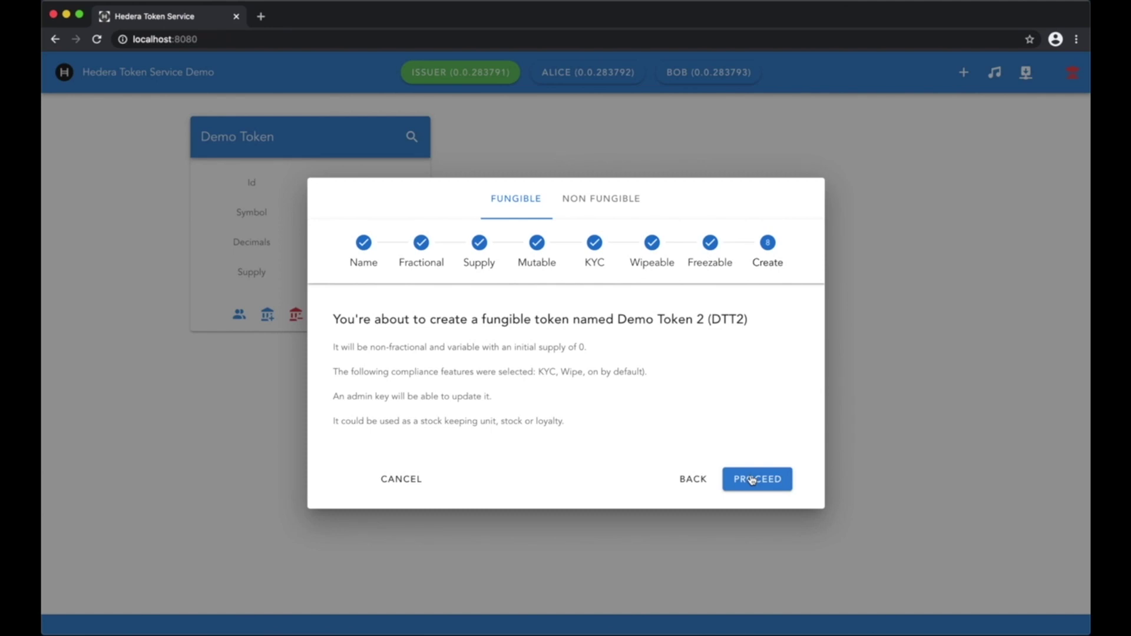
# Confirm the summary to create Demo Token 2 (DTT2)
pyautogui.click(752, 480)
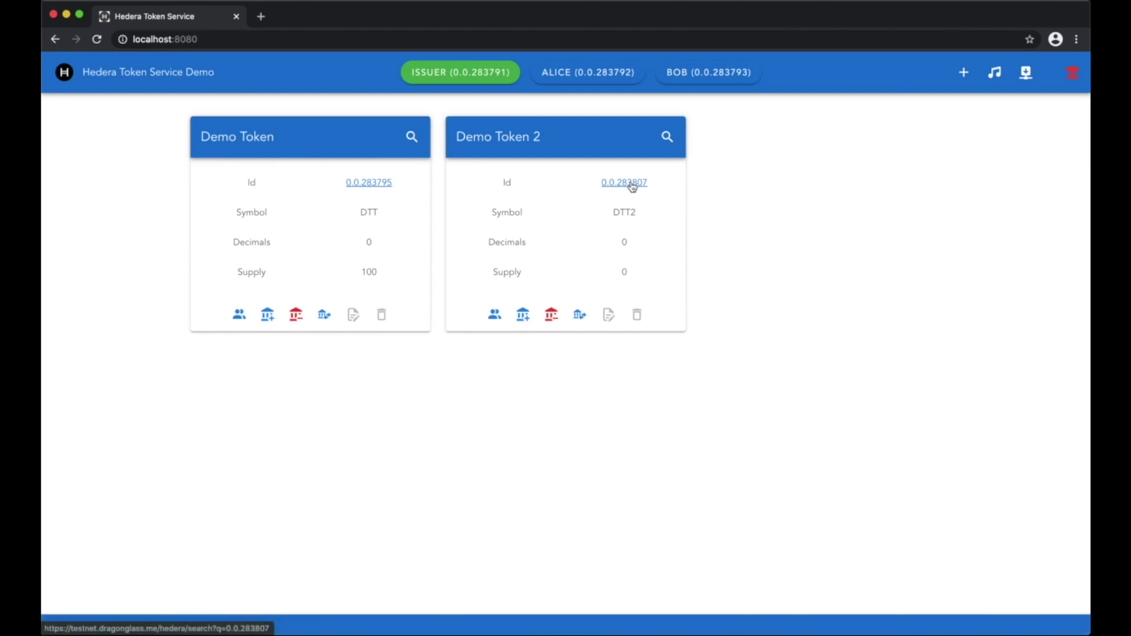
# Mint 10000 more Demo Token 2 units from its token card
pyautogui.click(522, 317)
pyautogui.click(548, 331)
pyautogui.write('10000')
pyautogui.click(734, 416)
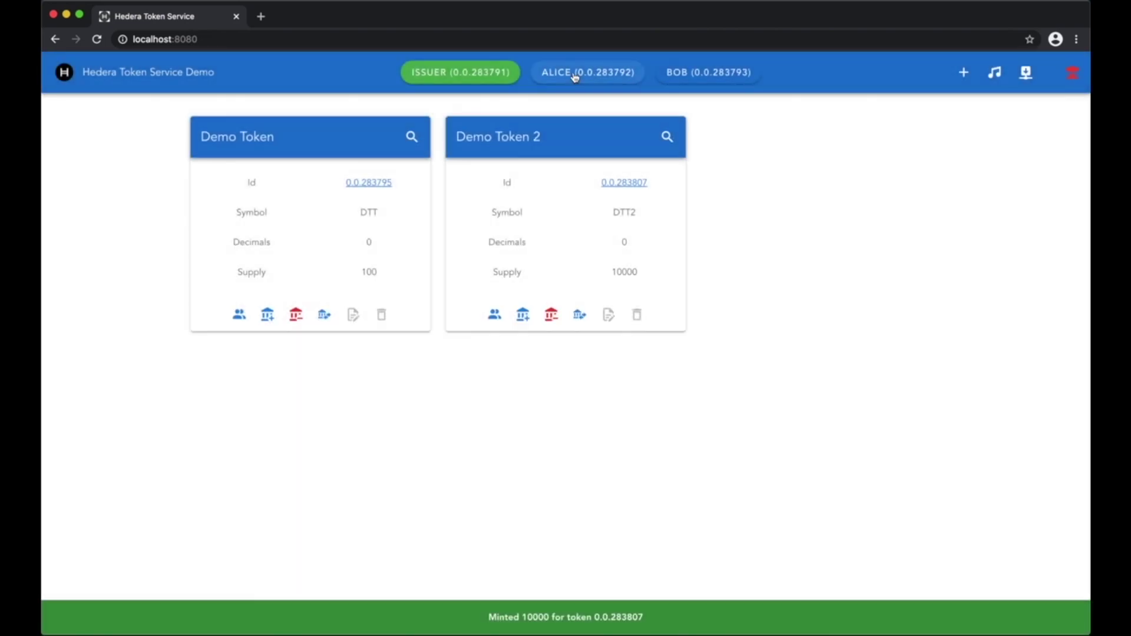
pyautogui.click(574, 75)
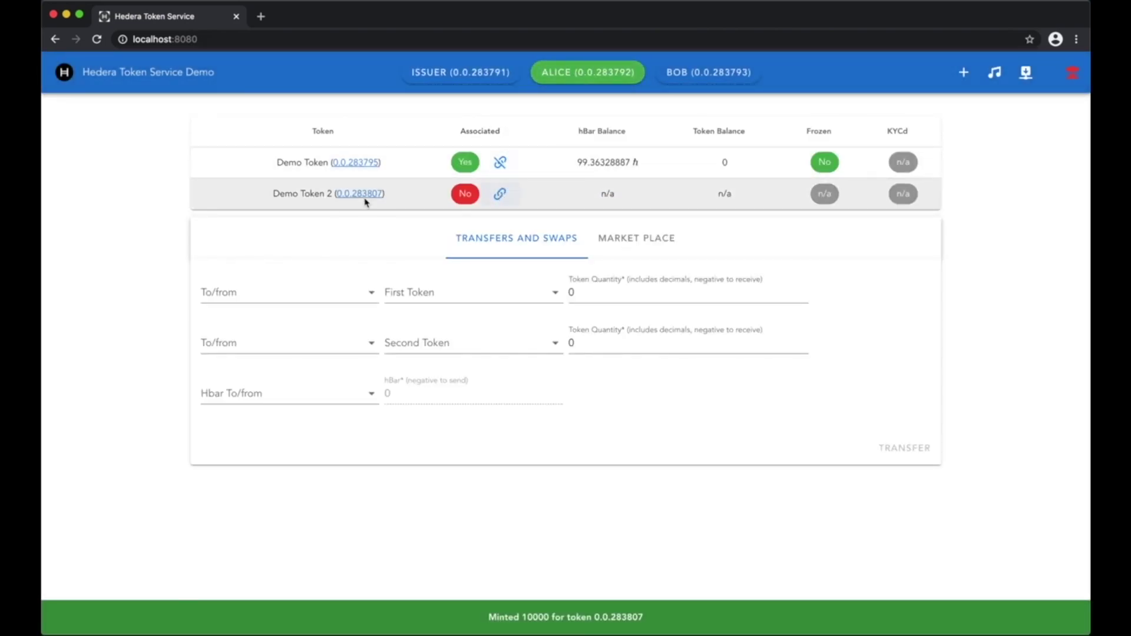
# Associate Demo Token 2 with both user accounts, then return to the issuer view
pyautogui.click(500, 193)
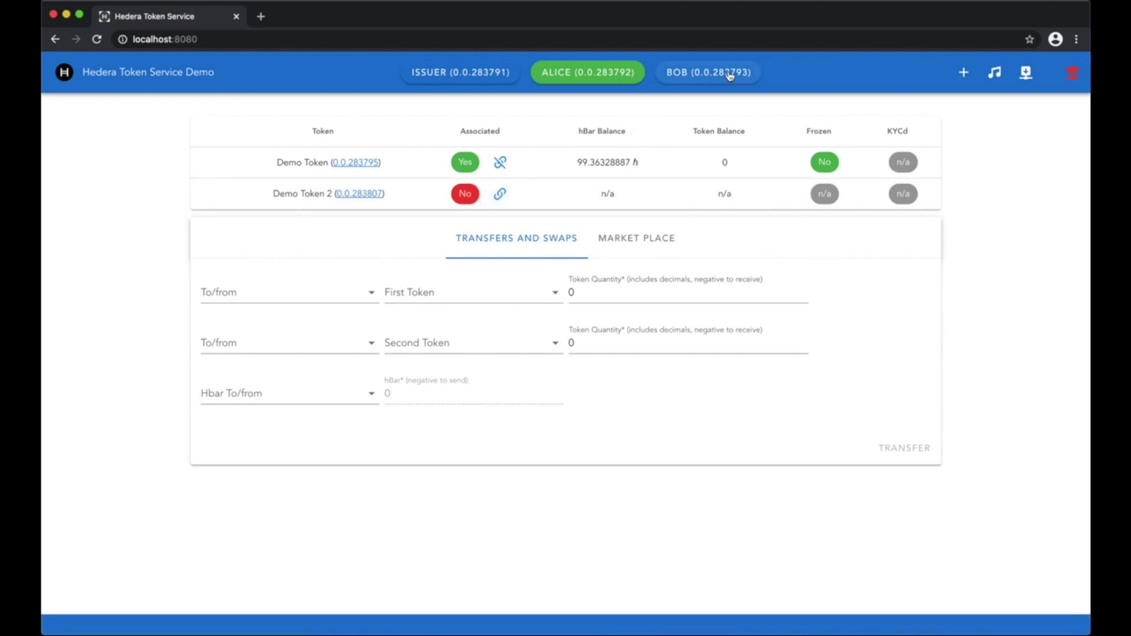
pyautogui.click(729, 74)
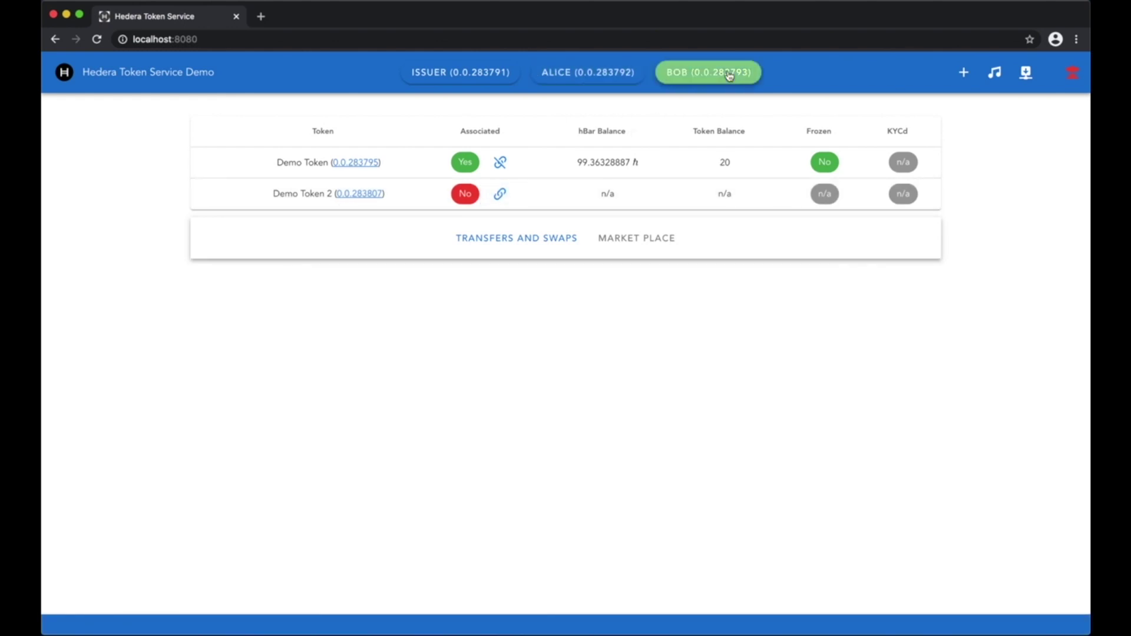
pyautogui.click(502, 194)
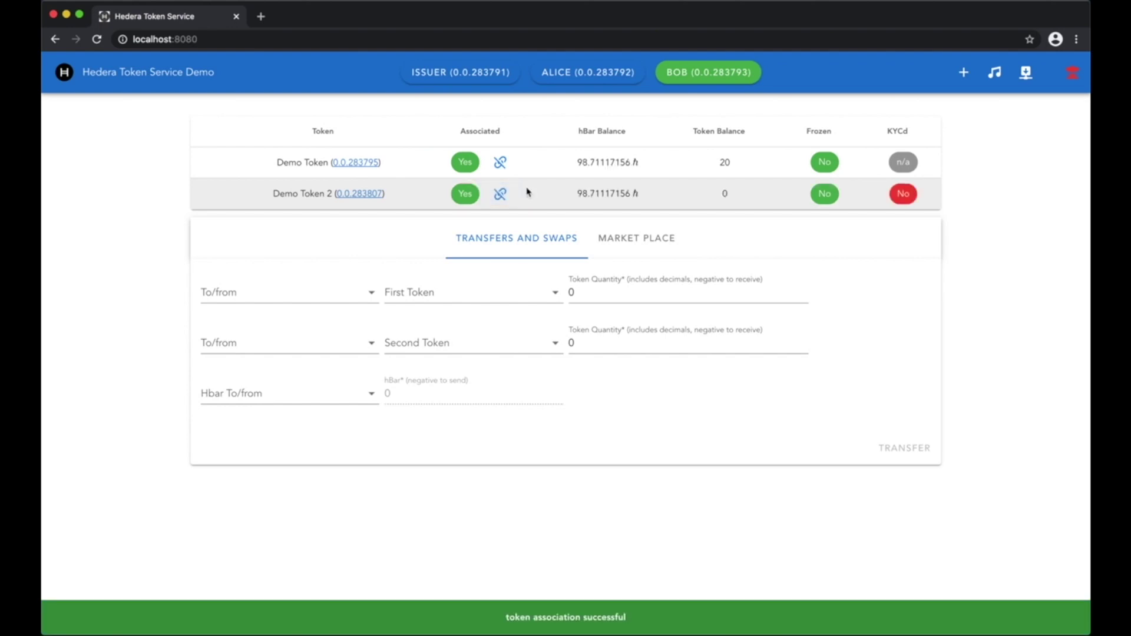
pyautogui.click(446, 78)
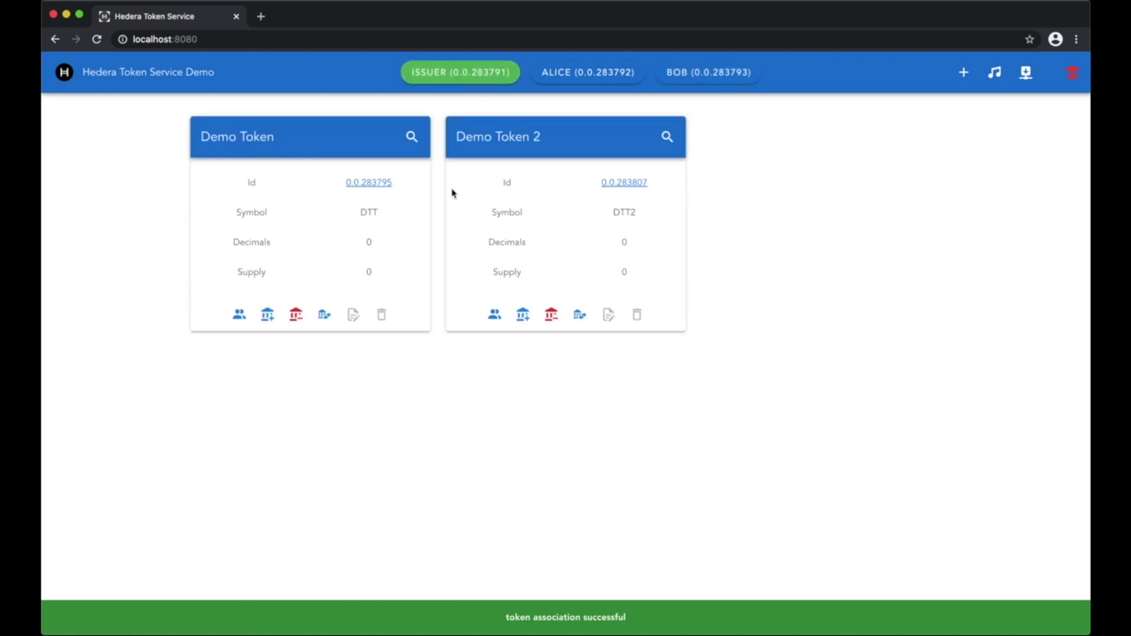
# Grant DTT2 KYC to both associated user accounts
pyautogui.click(495, 316)
pyautogui.click(569, 338)
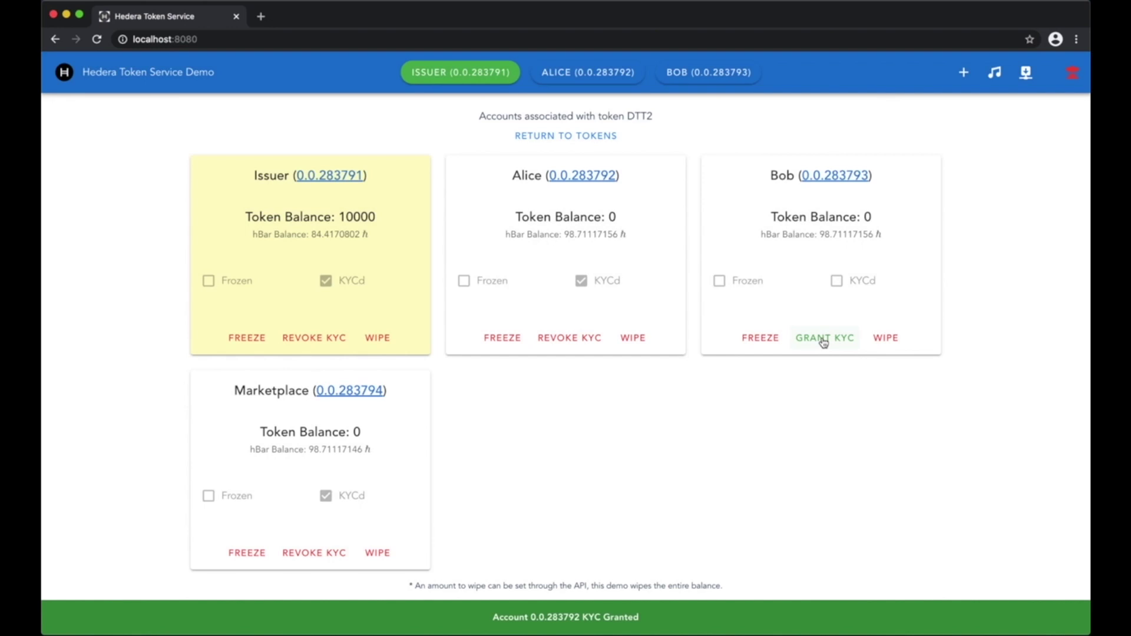
pyautogui.click(823, 340)
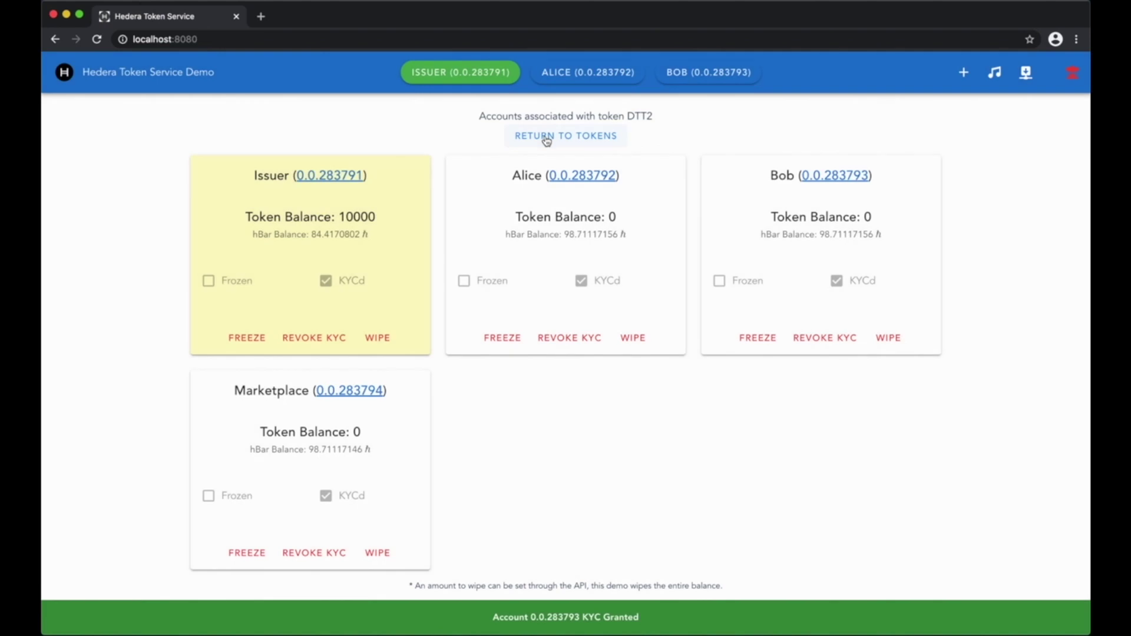
pyautogui.click(545, 137)
# Transfer 50 Demo Token 2 from the issuer to Alice
pyautogui.click(579, 315)
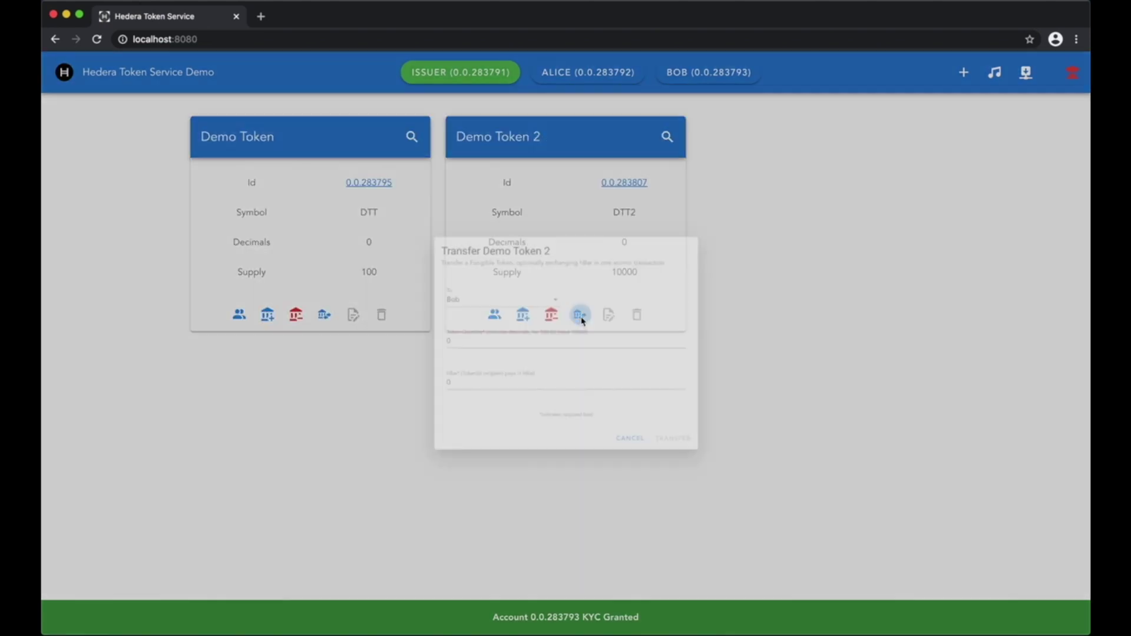
pyautogui.click(446, 286)
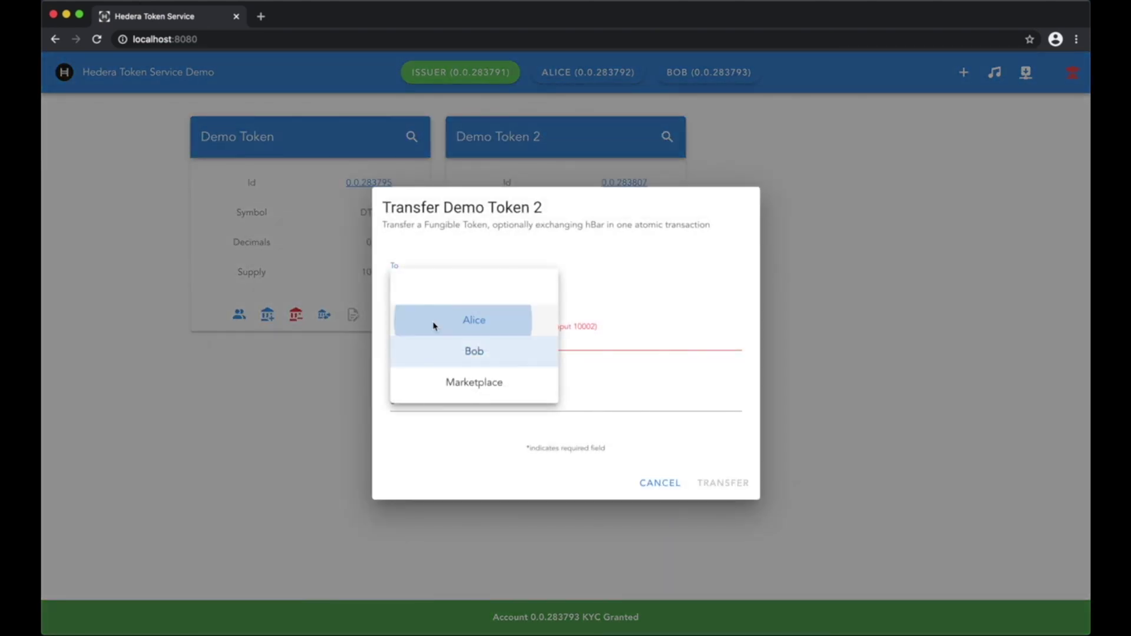
pyautogui.click(436, 320)
pyautogui.doubleClick(415, 346)
pyautogui.write('50')
pyautogui.click(722, 486)
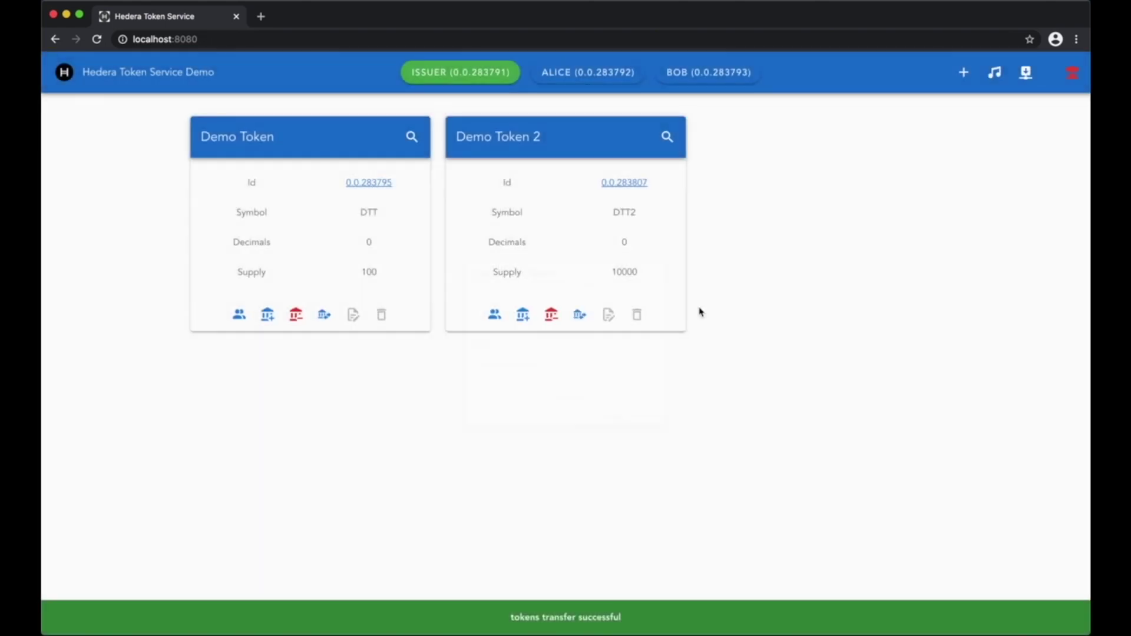
# As Alice, set the first swap leg: Demo Token -20 with Bob
pyautogui.click(567, 78)
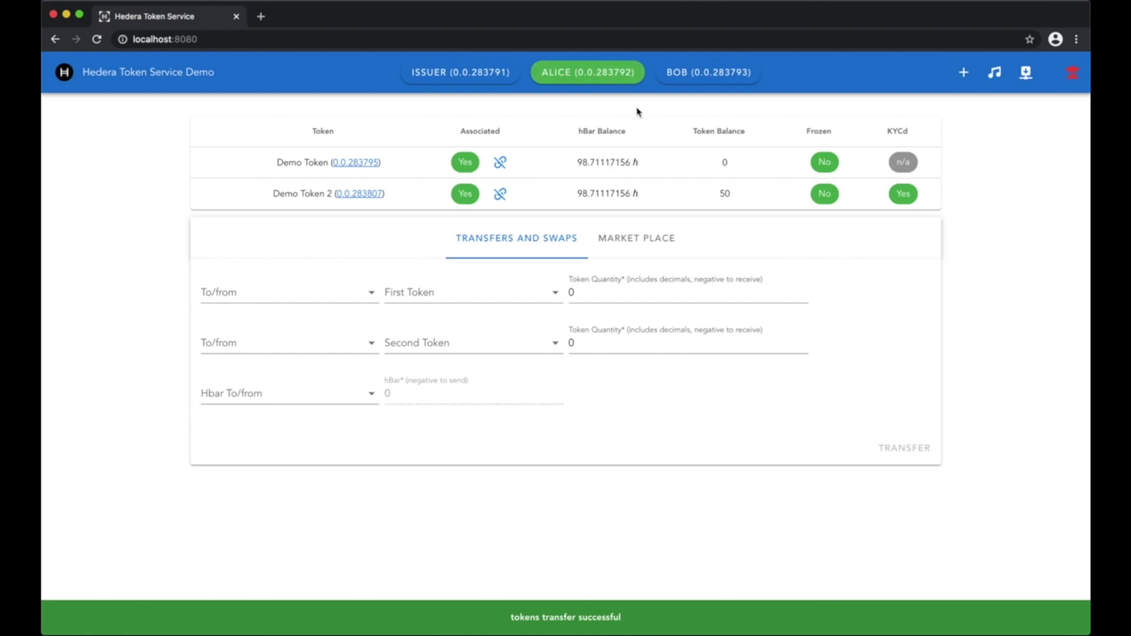
pyautogui.click(300, 295)
pyautogui.click(297, 333)
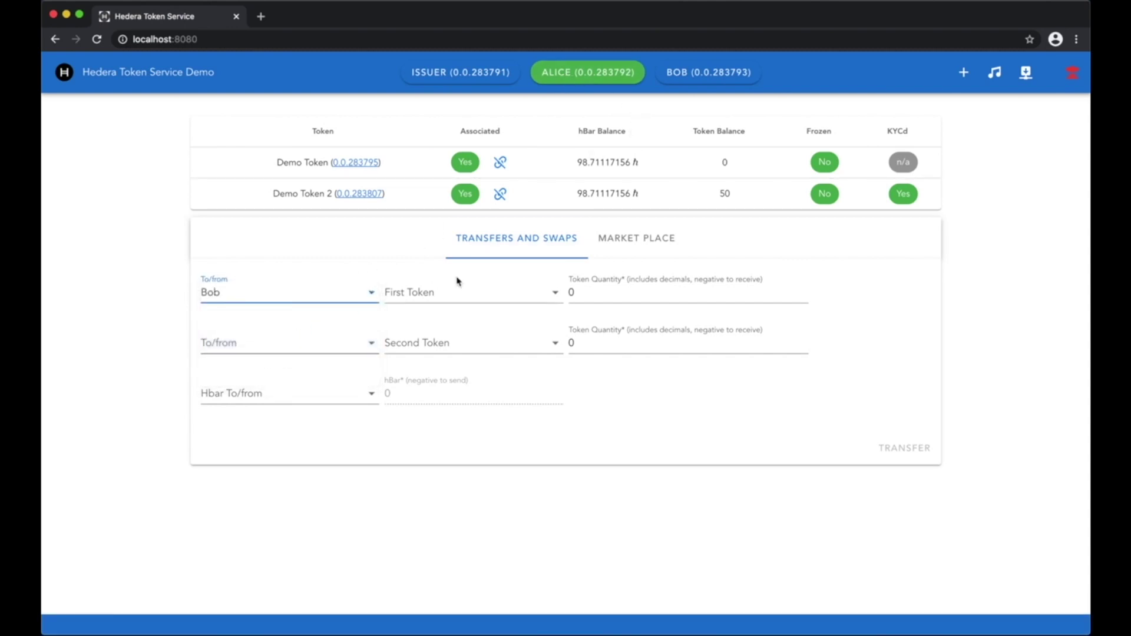
pyautogui.click(439, 298)
pyautogui.click(464, 301)
pyautogui.click(571, 292)
pyautogui.doubleClick(589, 290)
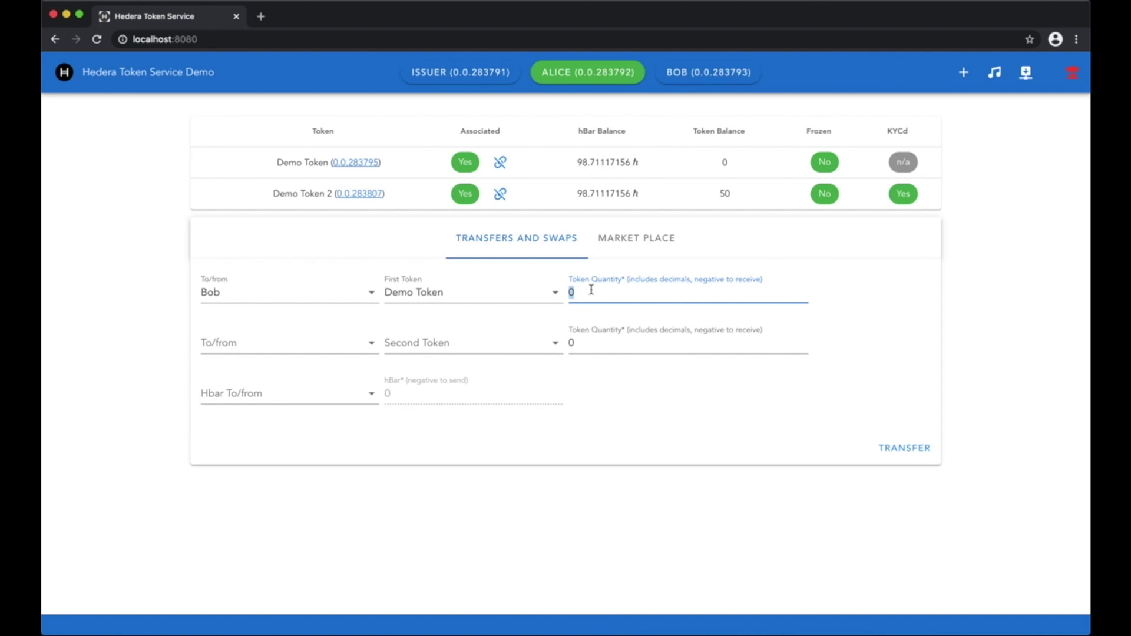
pyautogui.write('-20')
# Add the second swap leg: 30 Demo Token 2 with Bob
pyautogui.click(278, 345)
pyautogui.click(247, 389)
pyautogui.click(445, 343)
pyautogui.click(447, 383)
pyautogui.click(607, 337)
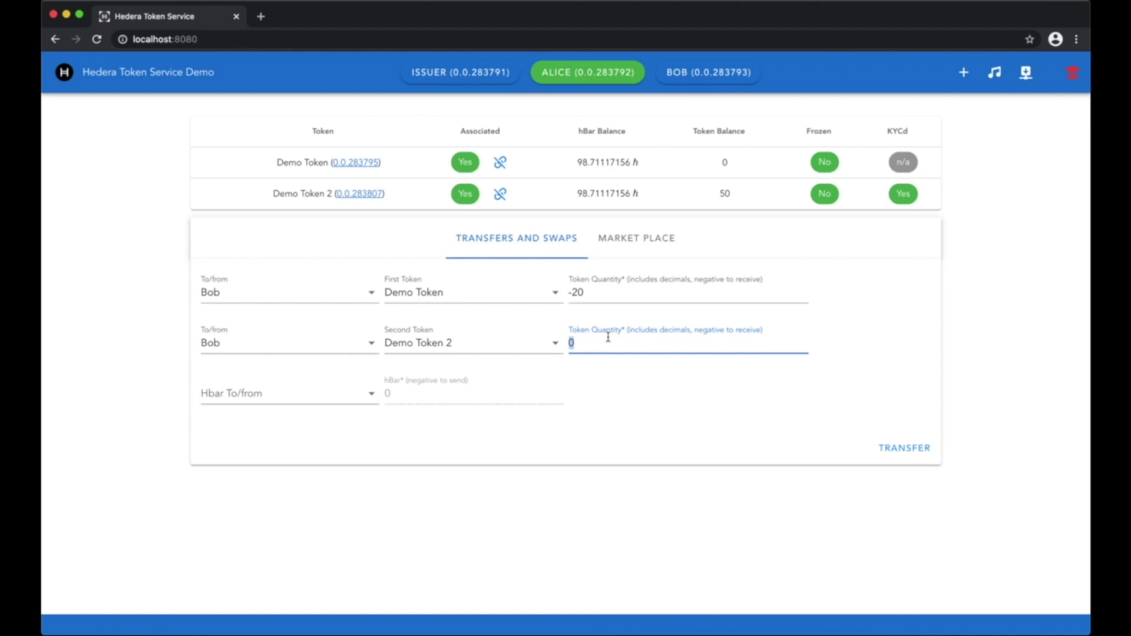
pyautogui.write('30')
# Add 10 hBar with Bob, submit the swap, and switch back to the issuer
pyautogui.click(313, 396)
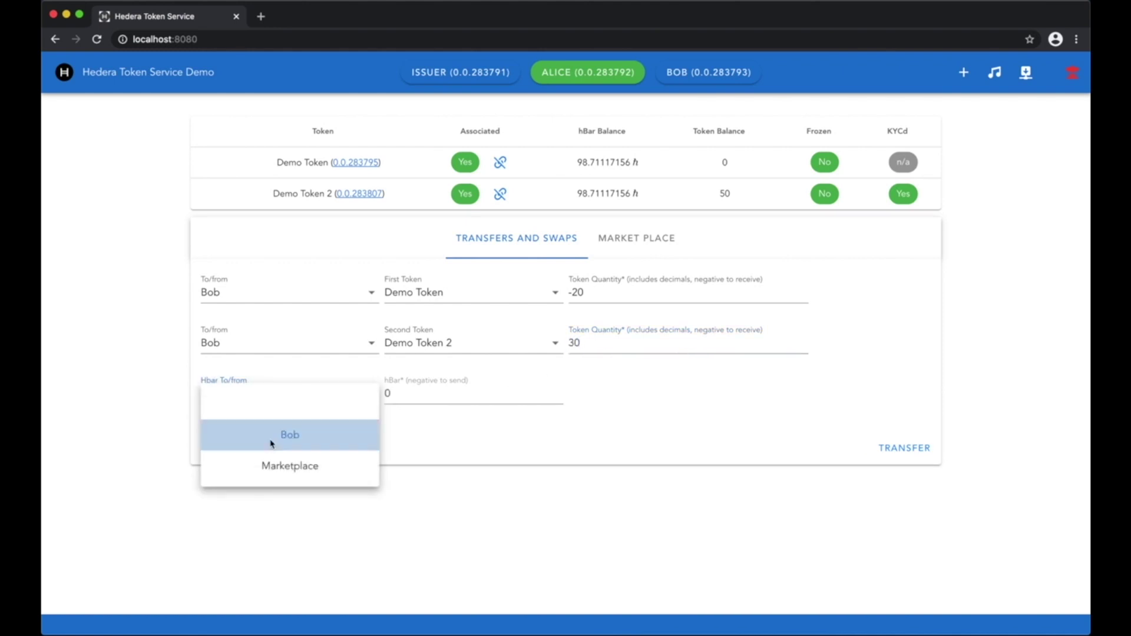
pyautogui.click(282, 432)
pyautogui.click(445, 388)
pyautogui.write('10')
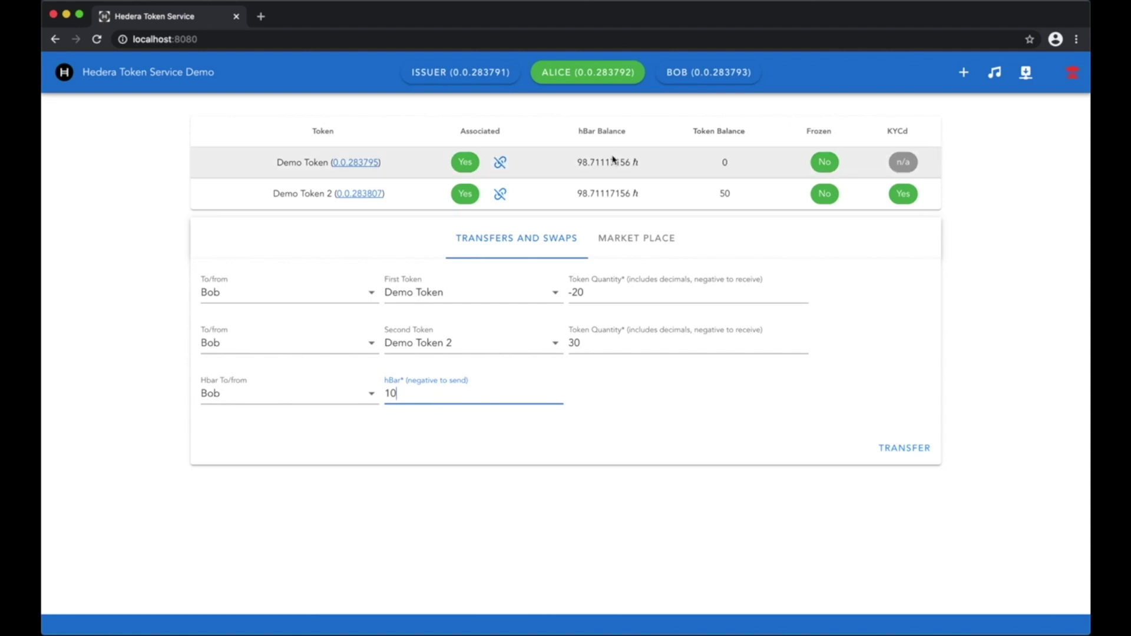
pyautogui.click(904, 448)
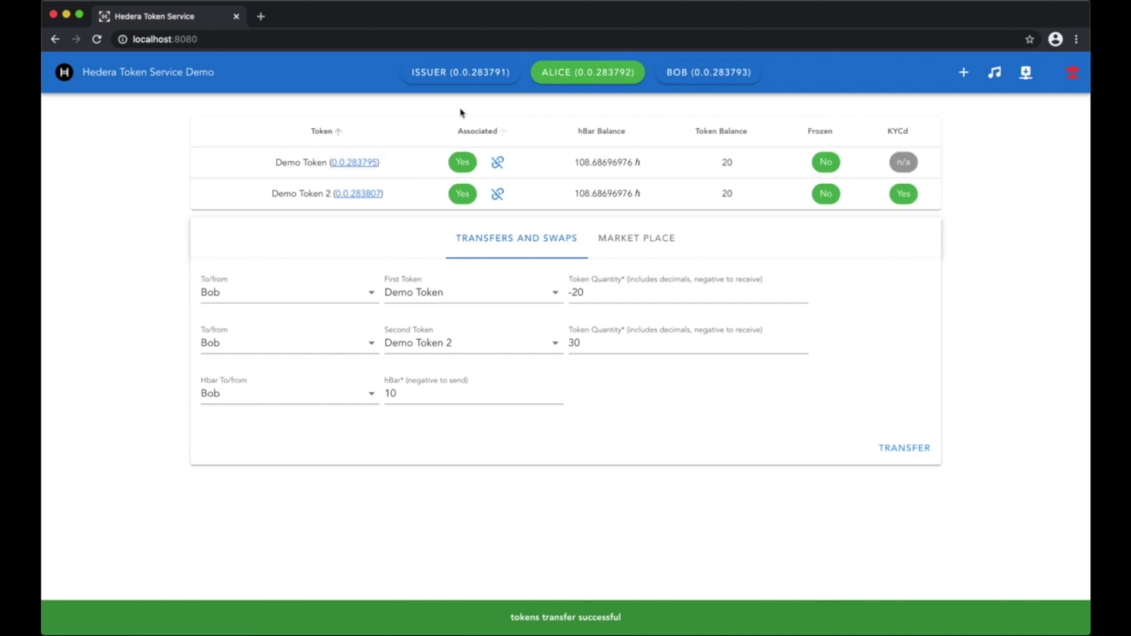
pyautogui.click(477, 71)
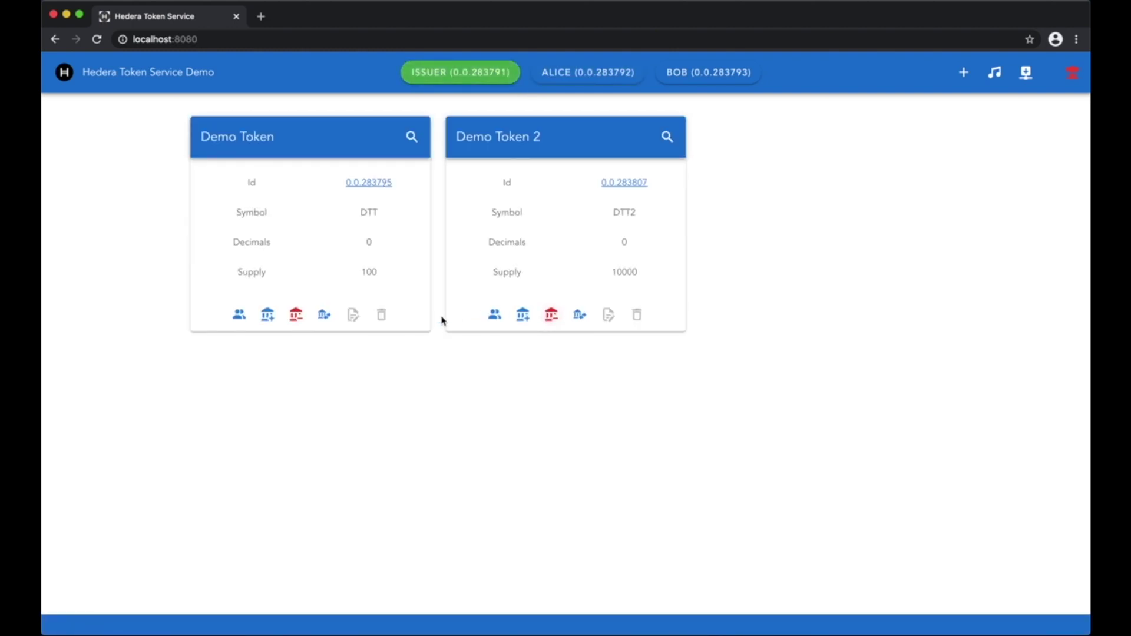
# Wipe Alice's 20 DTT2 from Demo Token 2's accounts list and return to tokens
pyautogui.click(494, 316)
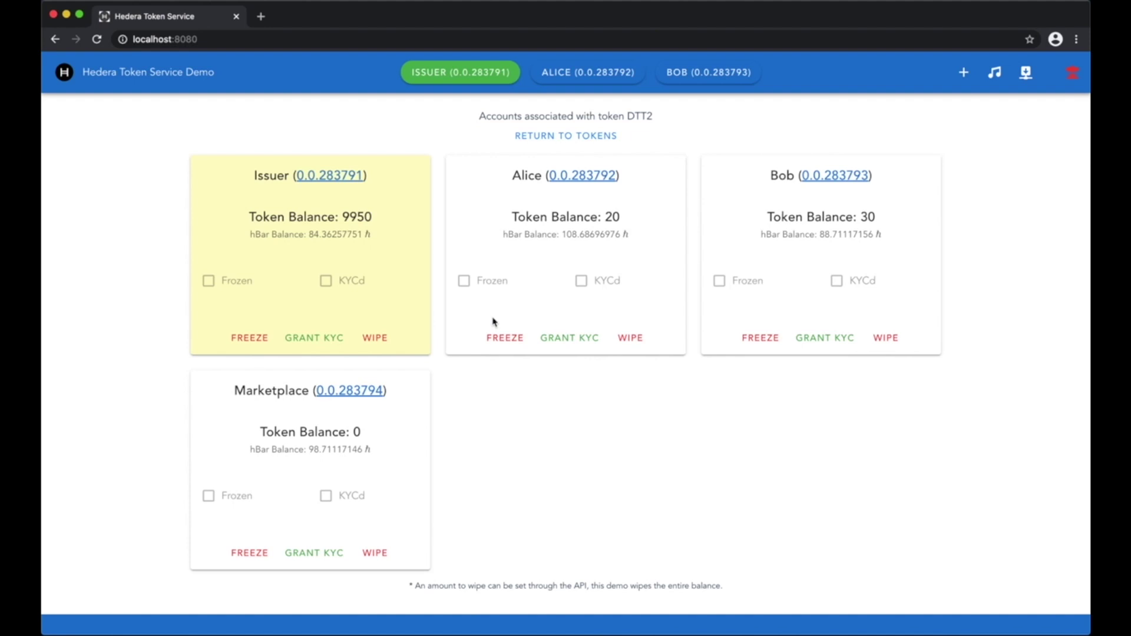
pyautogui.click(630, 337)
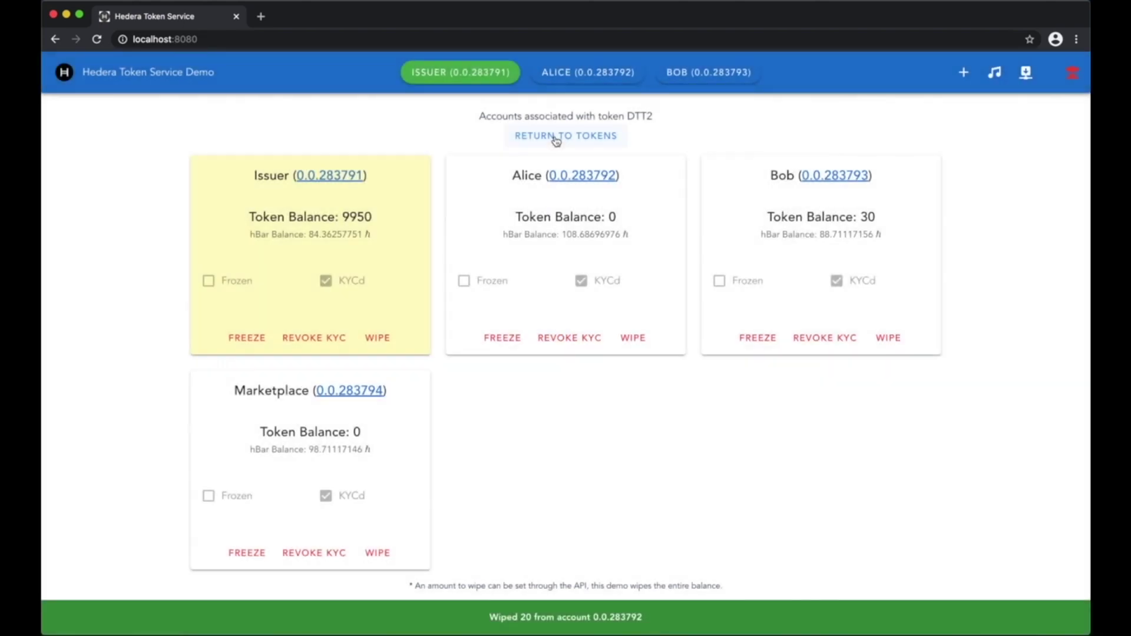
pyautogui.click(556, 138)
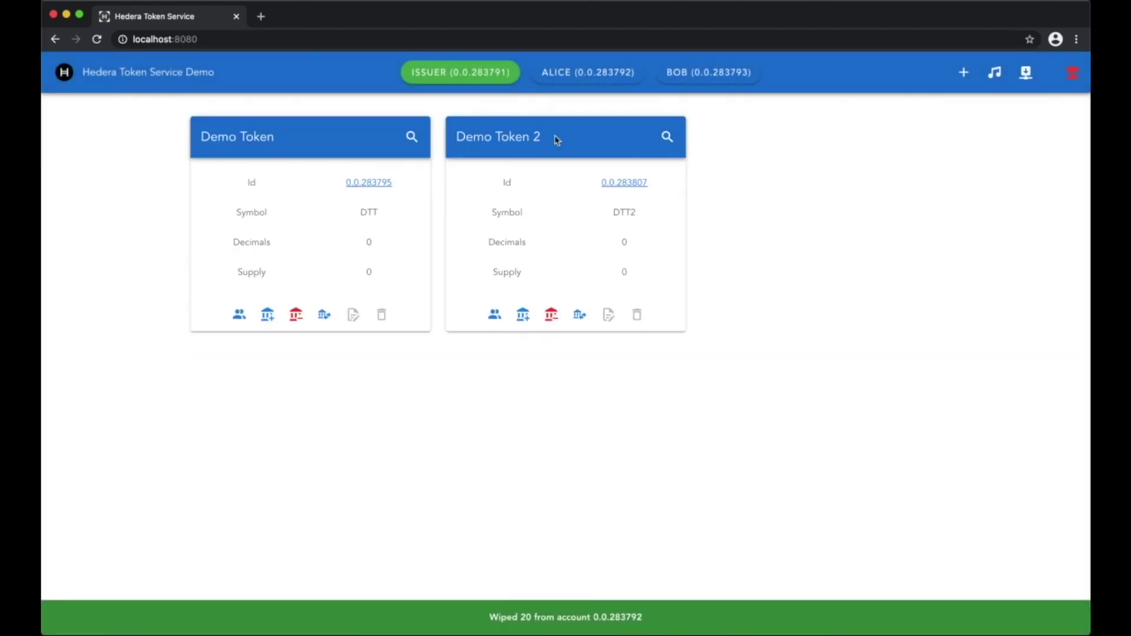
# Burn 5000 Demo Token 2 (DTT2) from its supply, reducing it to 4980
pyautogui.click(551, 317)
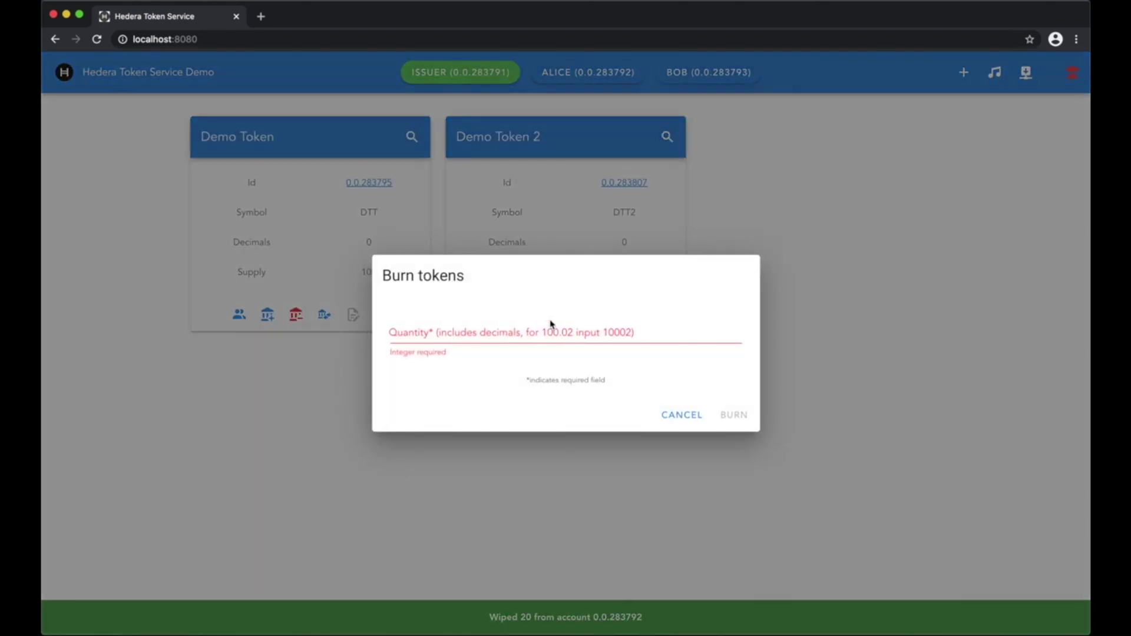
pyautogui.click(524, 330)
pyautogui.write('5000')
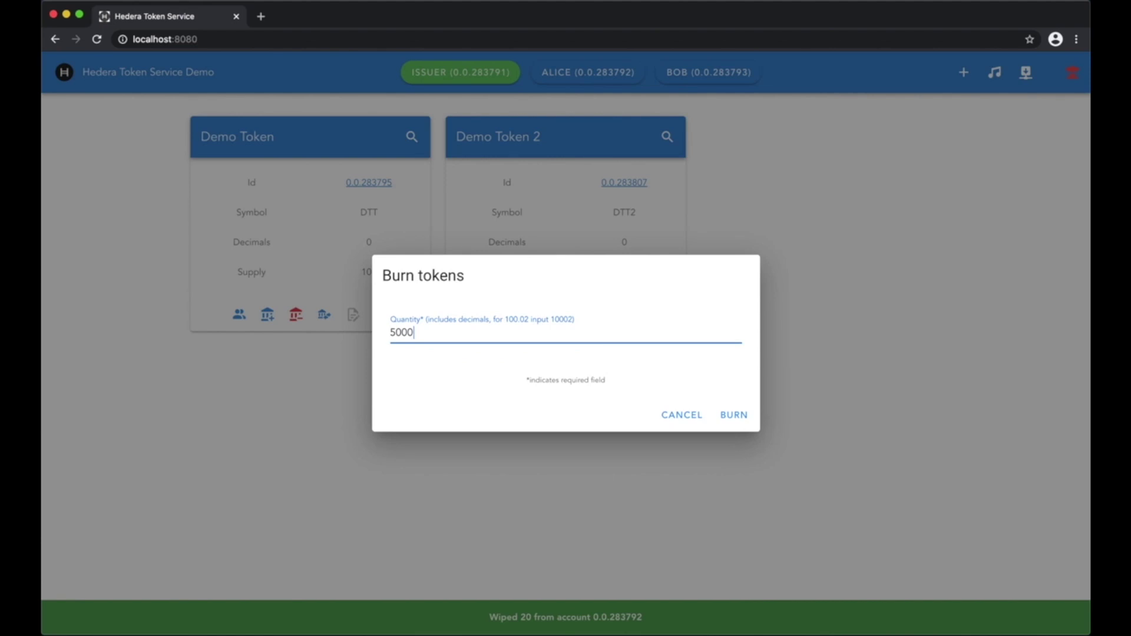
pyautogui.click(732, 416)
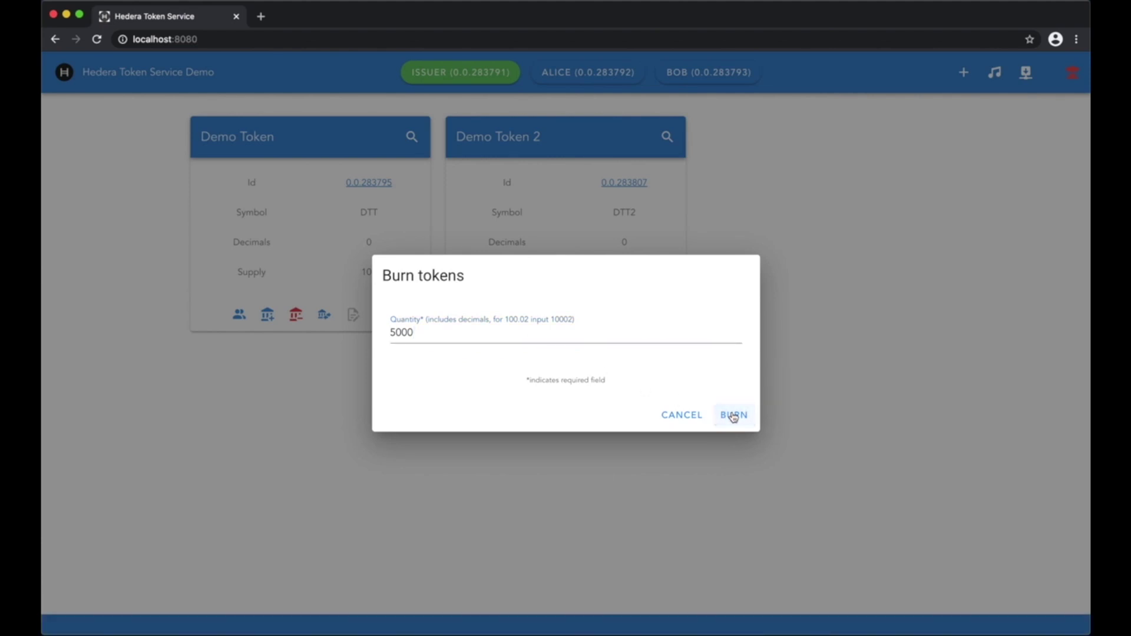